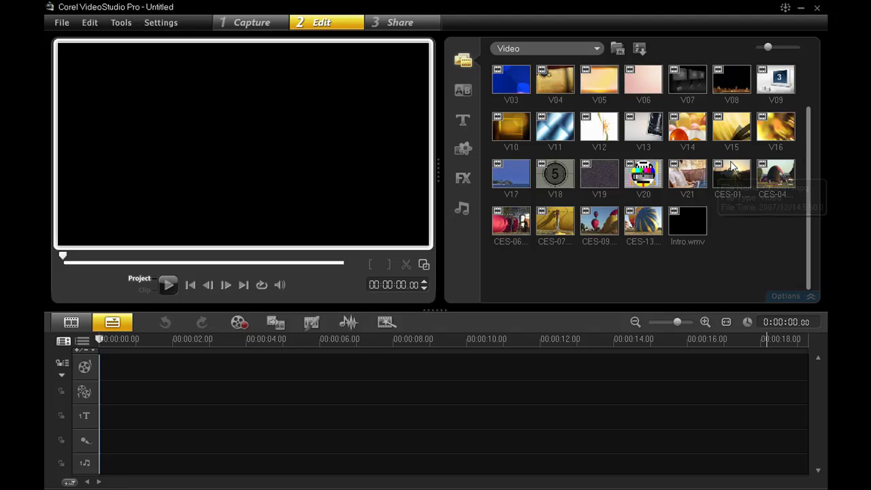
- Place the CES-01 clip on the video track, return to the start, and show the Title presets
{"action": "left_click_drag", "start_coordinate": [731, 166], "coordinate": [174, 367]}
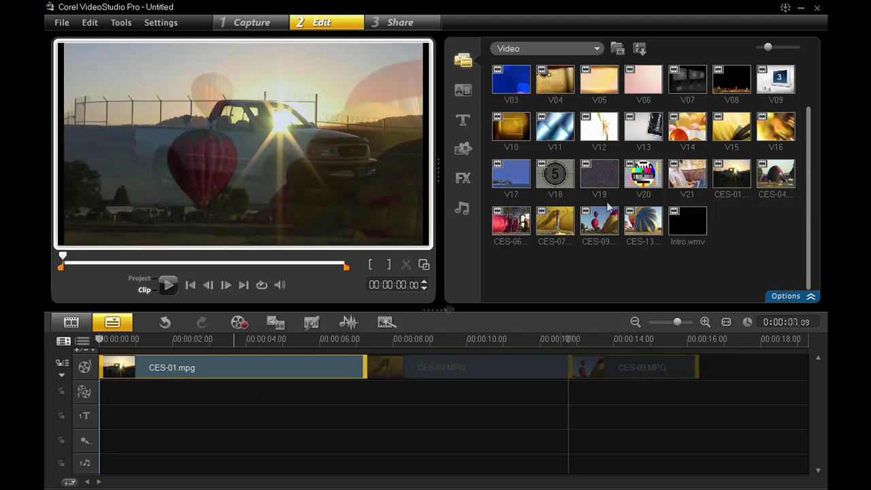
{"action": "left_click", "coordinate": [192, 286]}
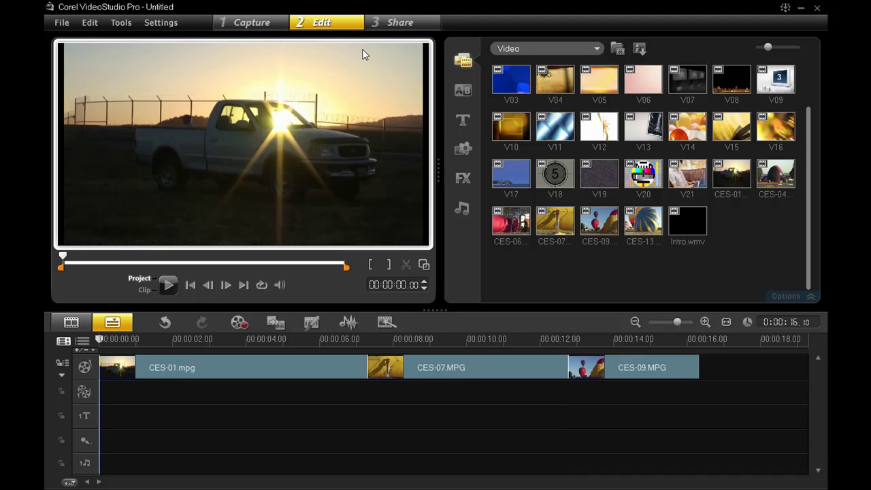
{"action": "left_click", "coordinate": [463, 120]}
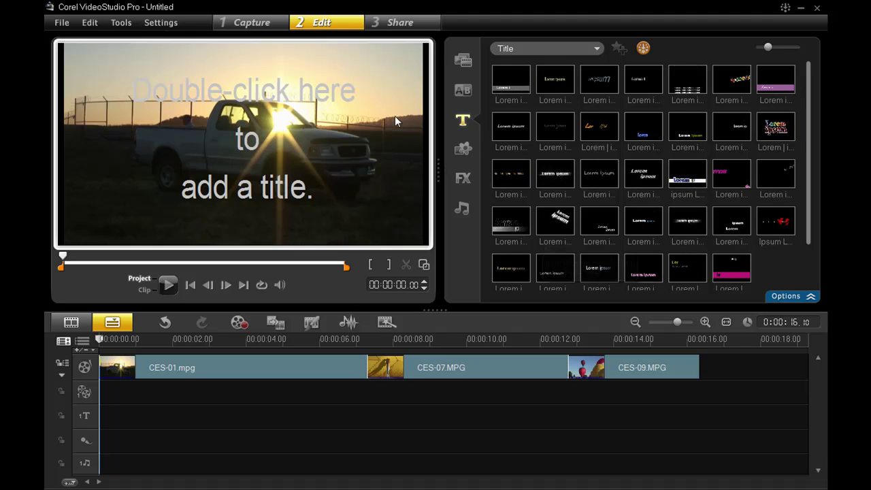
- Add a size 22 white title over the first clip reading "We've finally arrived at the launch site"
{"action": "double_click", "coordinate": [345, 95]}
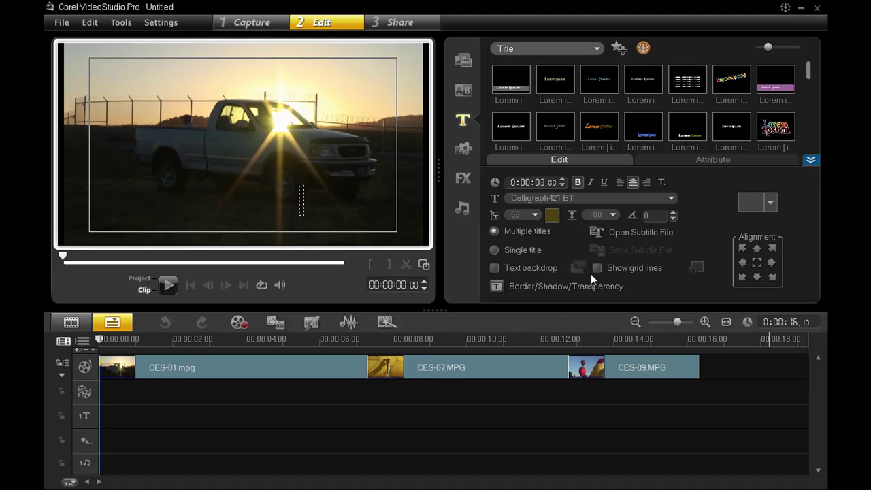
{"action": "left_click", "coordinate": [536, 215]}
{"action": "scroll", "coordinate": [538, 231], "scroll_direction": "up", "scroll_amount": 2}
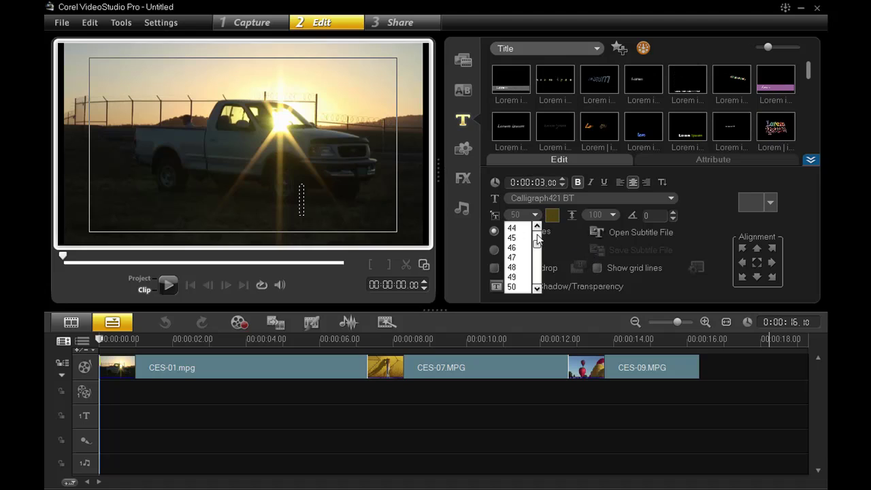
{"action": "scroll", "coordinate": [538, 235], "scroll_direction": "up", "scroll_amount": 7}
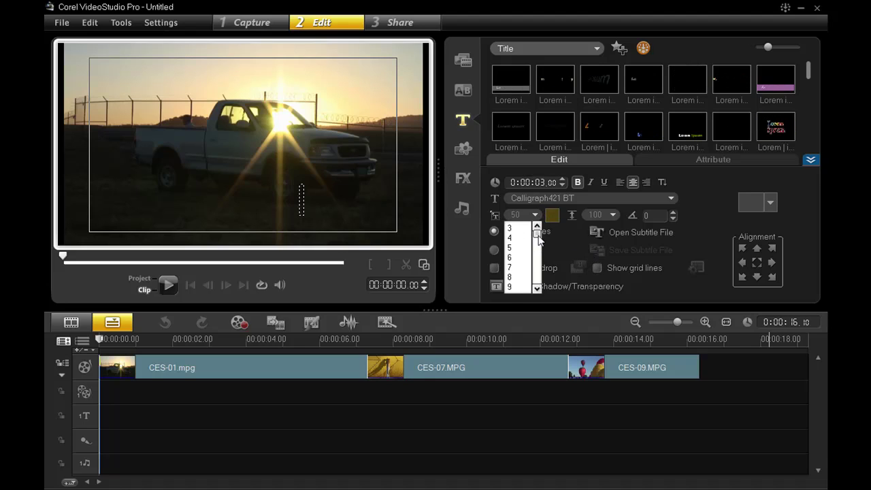
{"action": "left_click", "coordinate": [537, 226]}
{"action": "left_click", "coordinate": [537, 226]}
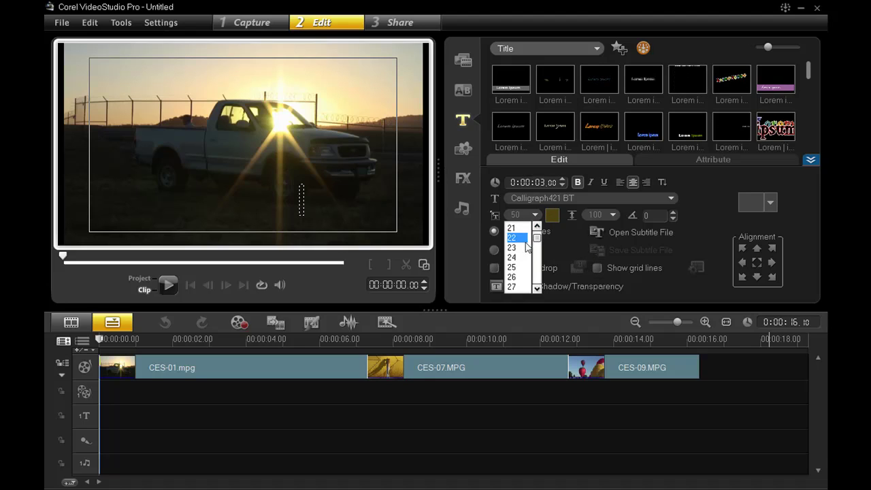
{"action": "left_click", "coordinate": [515, 238]}
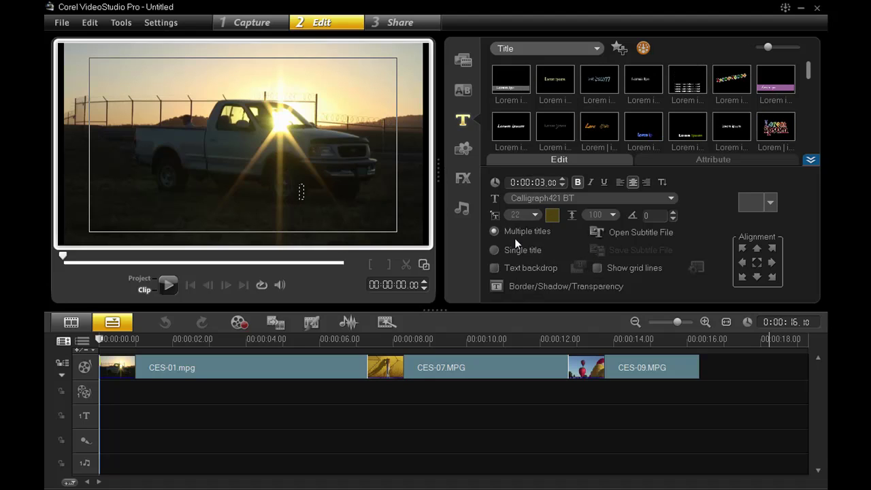
{"action": "left_click", "coordinate": [554, 216]}
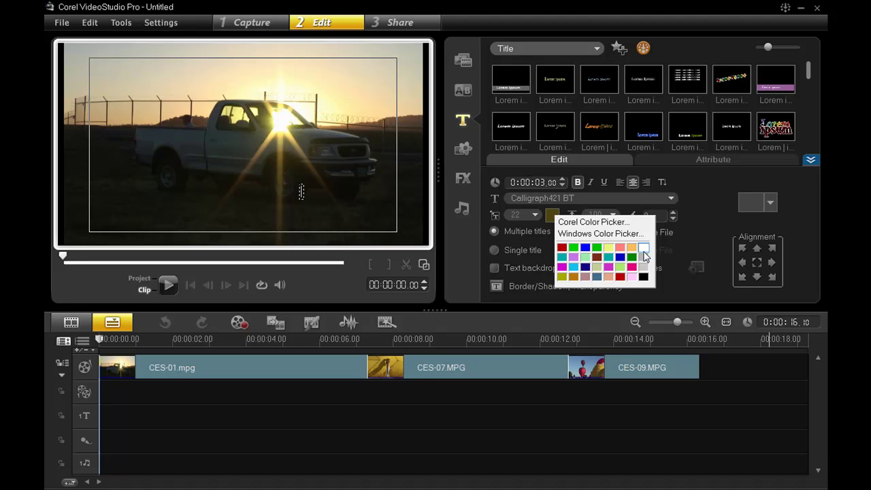
{"action": "left_click", "coordinate": [643, 249]}
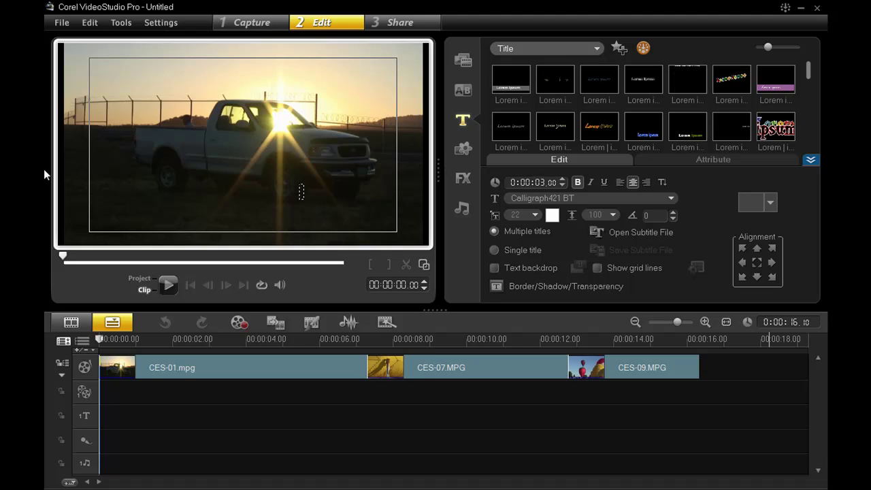
{"action": "type", "text": "We've finally arrived at the launch site"}
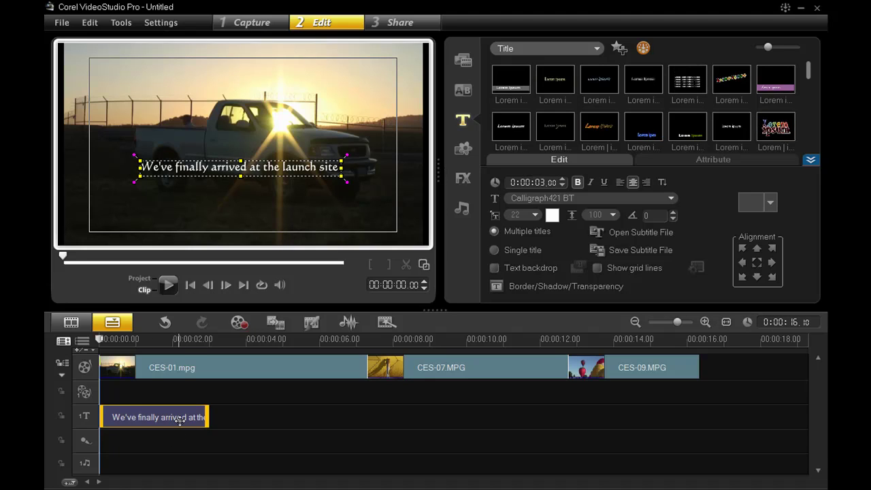
- Shift the launch-site title clip later on the title track so it ends with CES-01
{"action": "left_click_drag", "start_coordinate": [180, 420], "coordinate": [351, 421]}
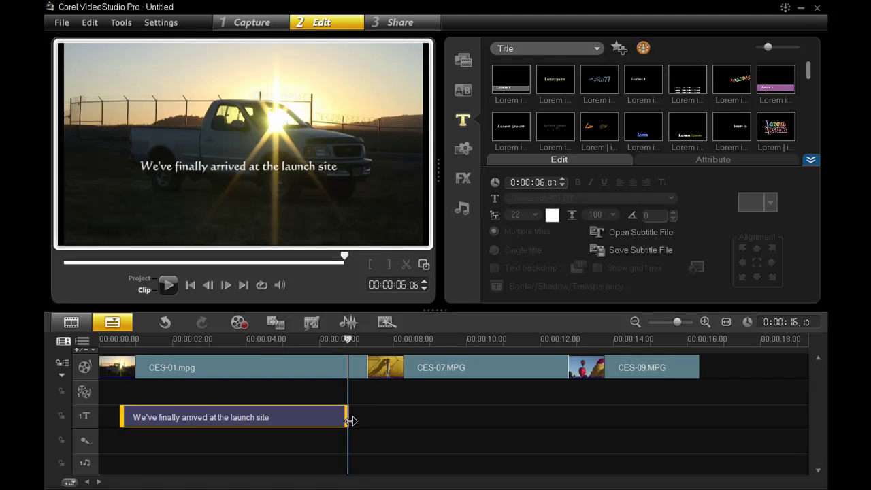
- Start a new title over the CES-07 clip for "I sure hope I can fix this hole in time"
{"action": "left_click", "coordinate": [443, 367]}
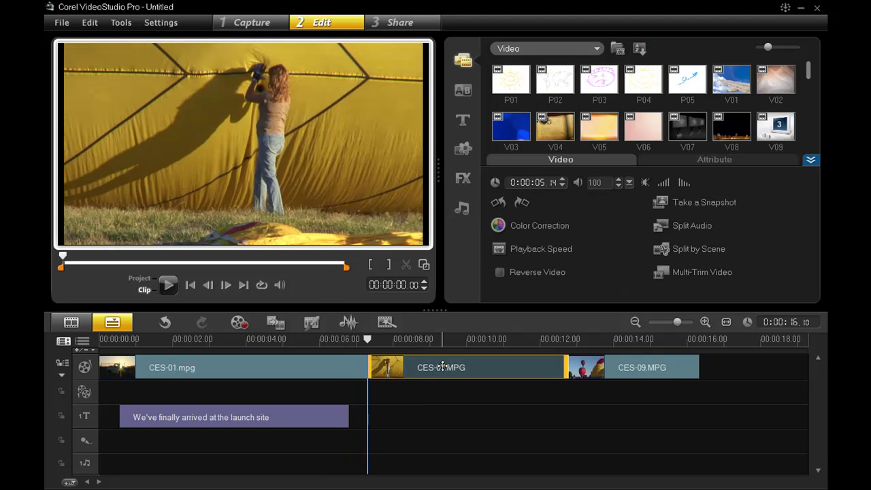
{"action": "left_click", "coordinate": [466, 118]}
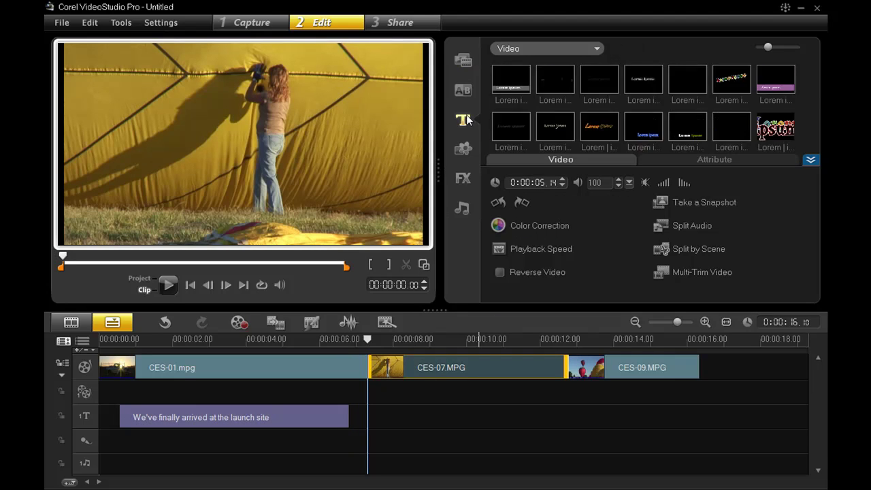
{"action": "double_click", "coordinate": [309, 86]}
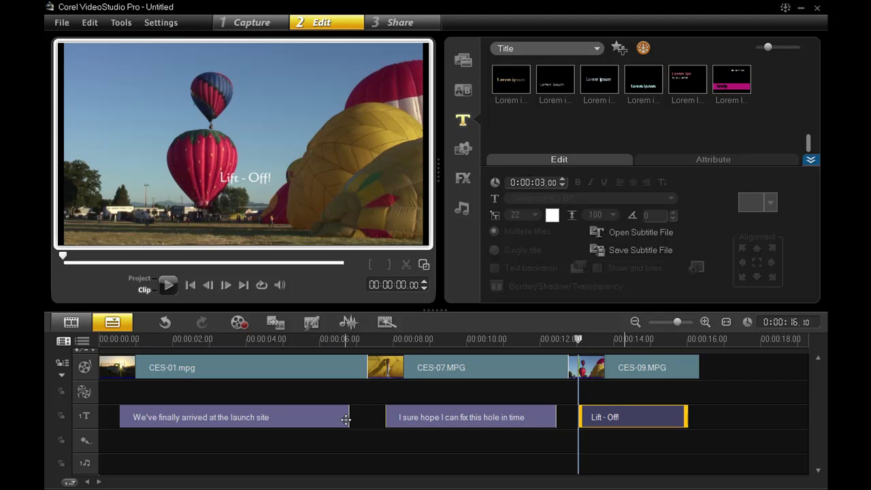
- Use the Library Organizer to create a Title-category custom folder named "Subtitles"
{"action": "left_click", "coordinate": [473, 119]}
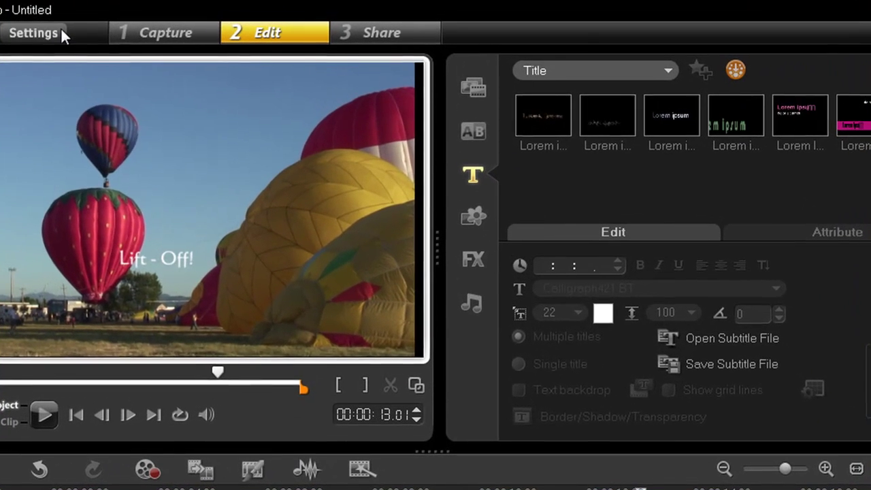
{"action": "left_click", "coordinate": [60, 32]}
{"action": "mouse_move", "coordinate": [64, 142]}
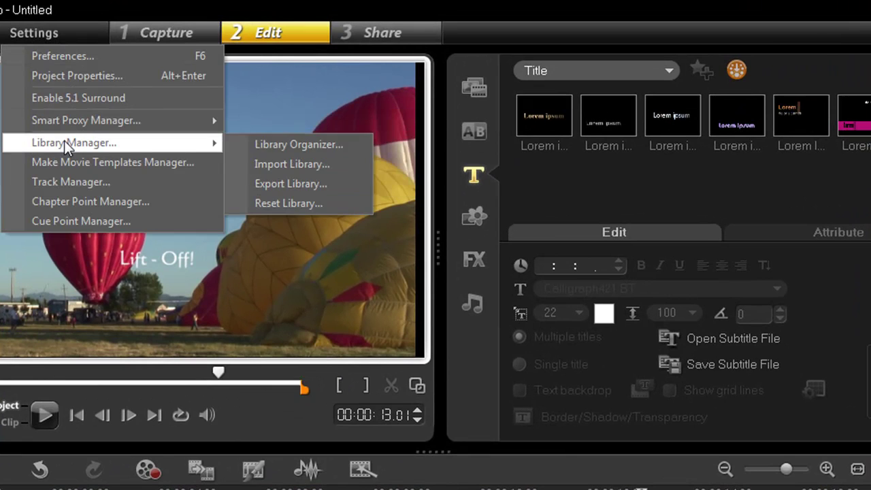
{"action": "left_click", "coordinate": [281, 145]}
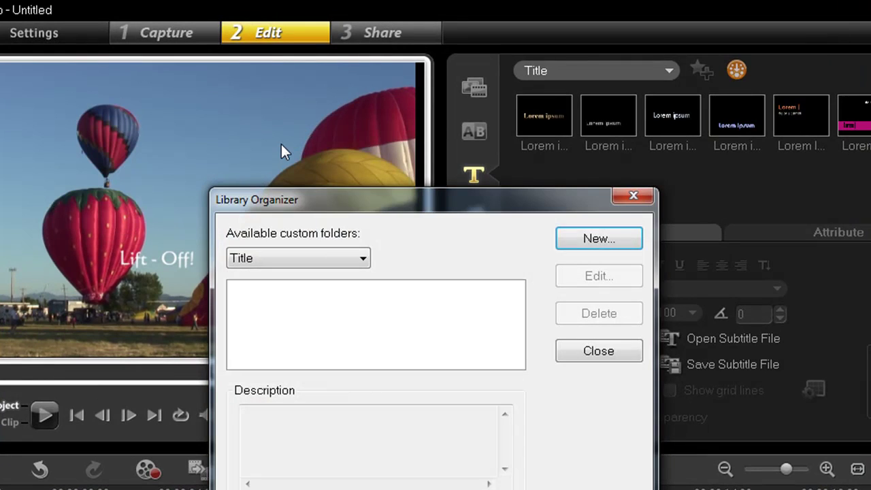
{"action": "left_click", "coordinate": [359, 261]}
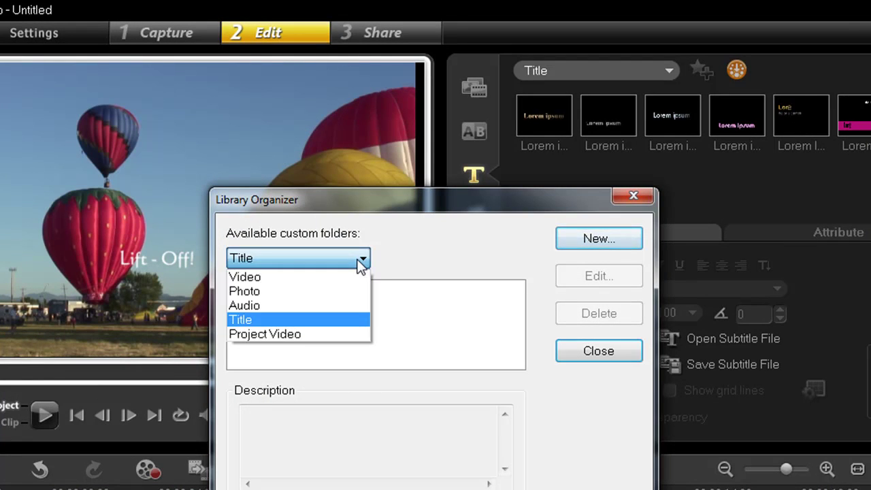
{"action": "left_click", "coordinate": [347, 327]}
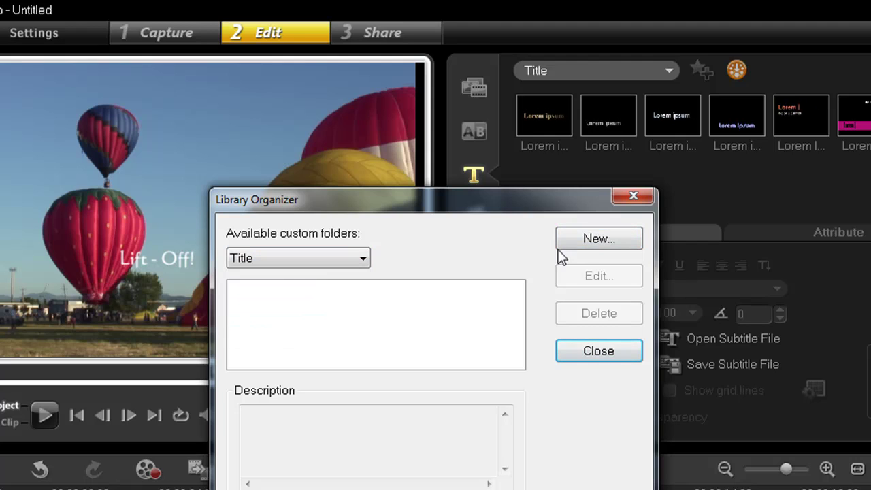
{"action": "left_click", "coordinate": [591, 242]}
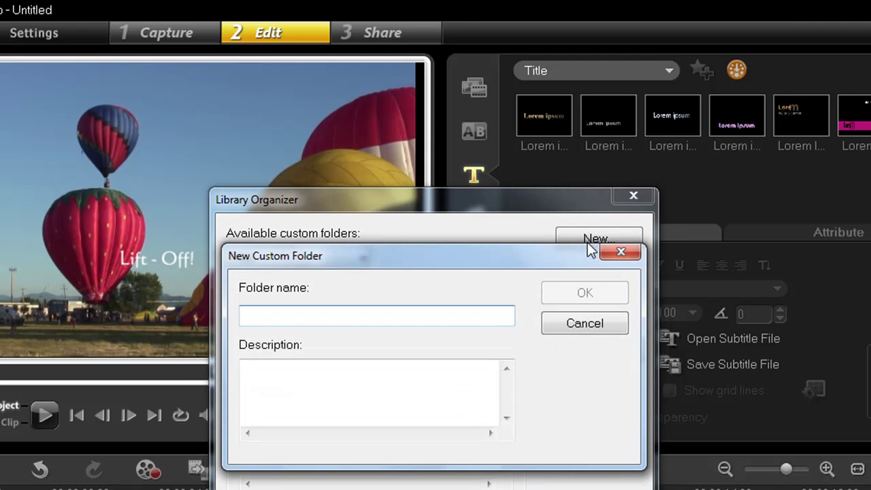
{"action": "type", "text": "Subti"}
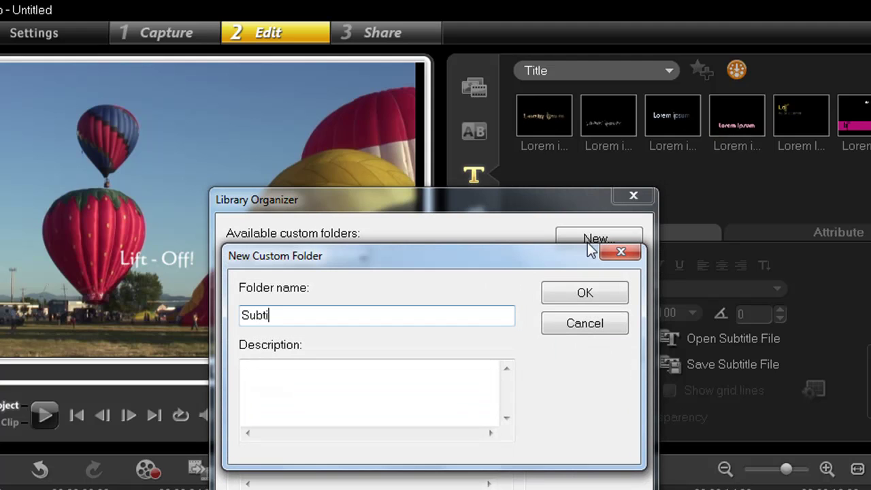
{"action": "type", "text": "tles"}
{"action": "left_click", "coordinate": [590, 294]}
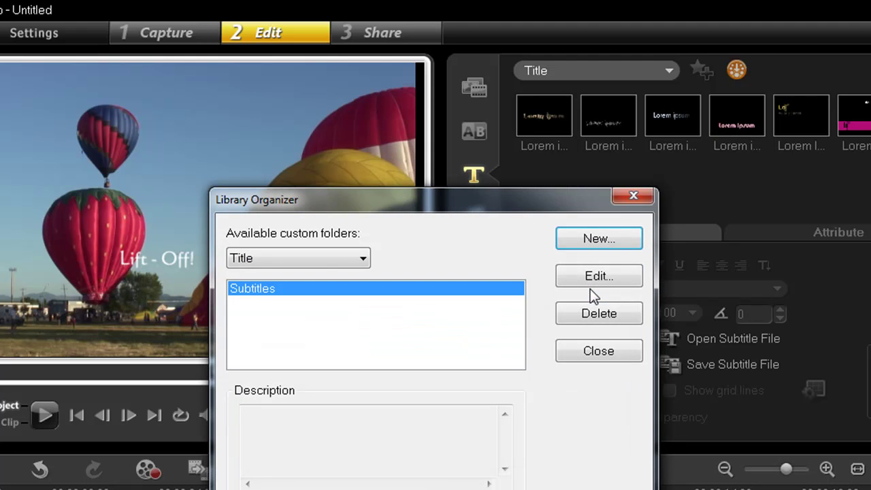
{"action": "key", "text": "Escape"}
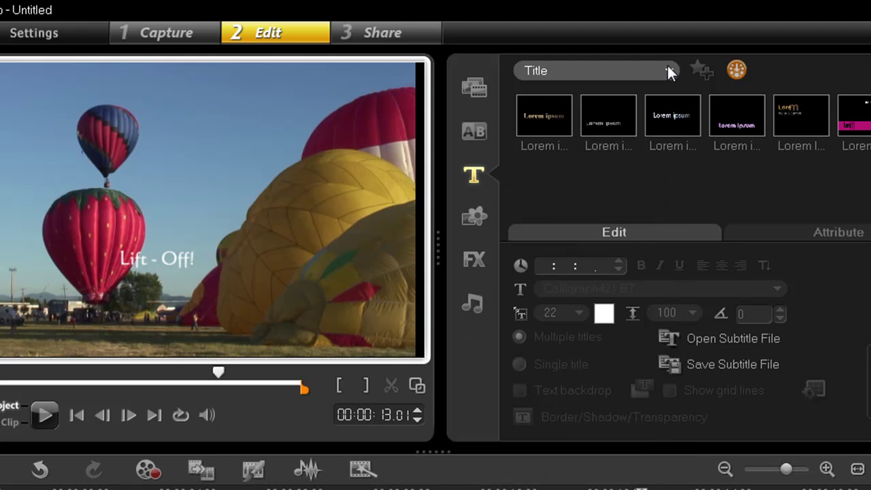
- Switch the title gallery to the Title–Subtitles folder and select all three title clips
{"action": "left_click", "coordinate": [668, 68]}
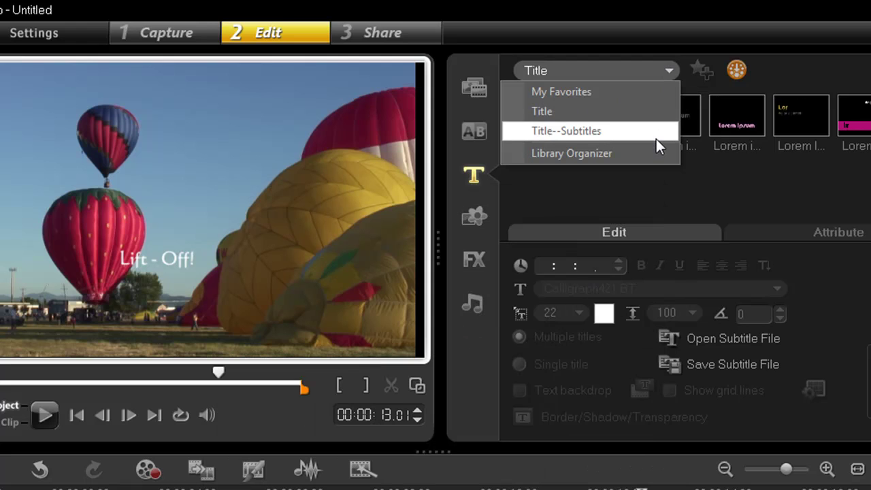
{"action": "left_click", "coordinate": [656, 139]}
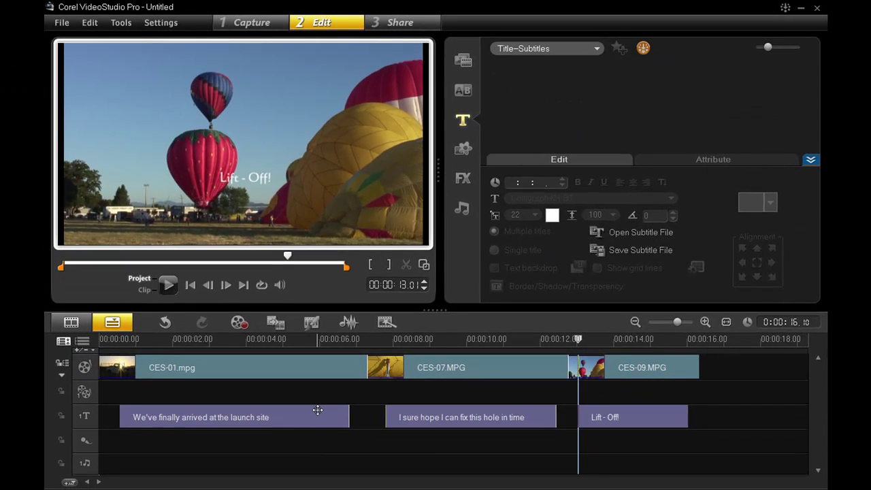
{"action": "left_click", "coordinate": [318, 410]}
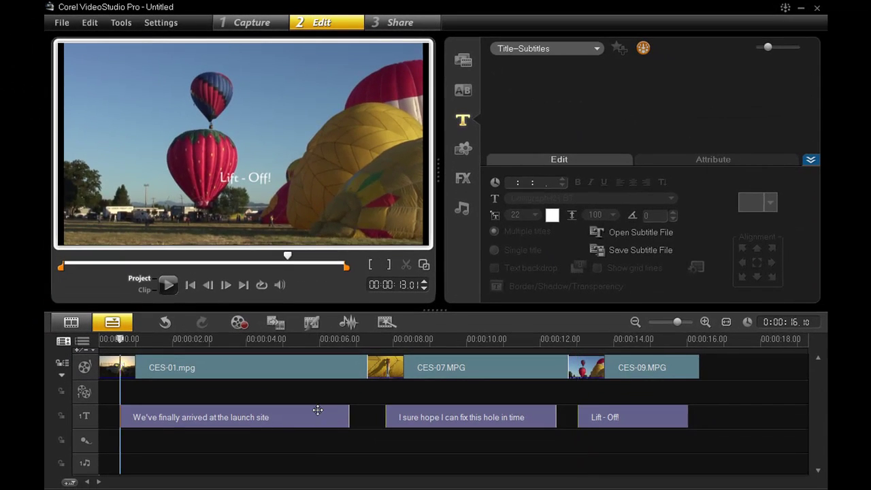
{"action": "left_click", "coordinate": [622, 419], "text": "shift"}
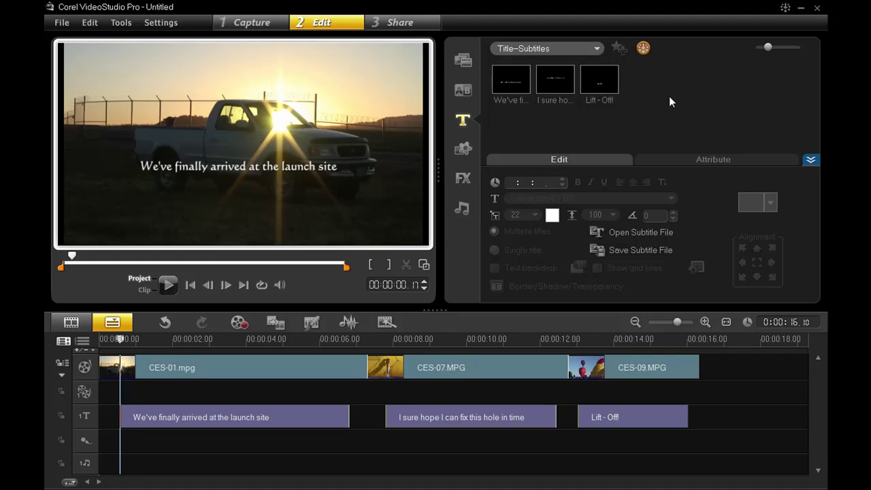
- Select all three title clips and save them as a subtitle file named demo_subtitles
{"action": "left_click", "coordinate": [327, 419]}
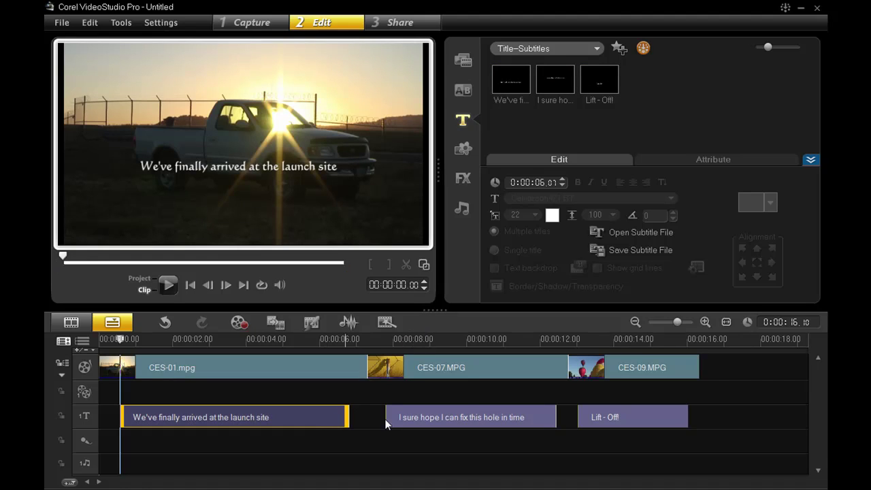
{"action": "left_click", "coordinate": [622, 416], "text": "shift"}
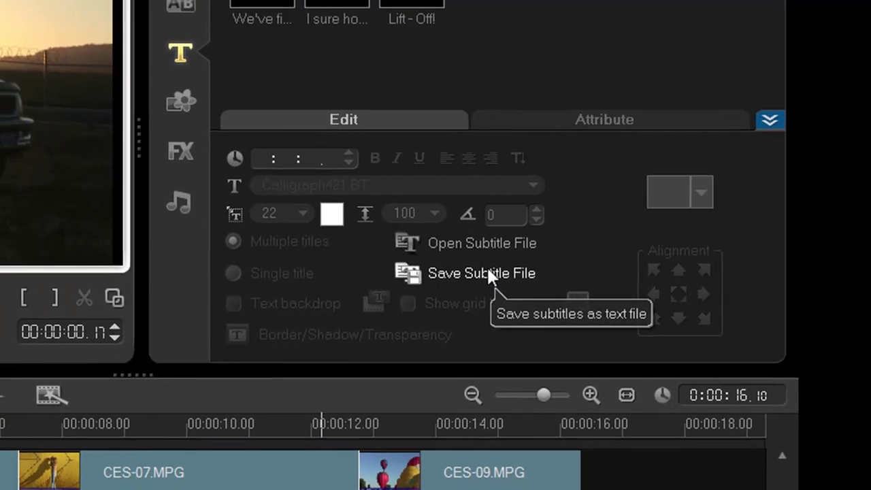
{"action": "left_click", "coordinate": [471, 273]}
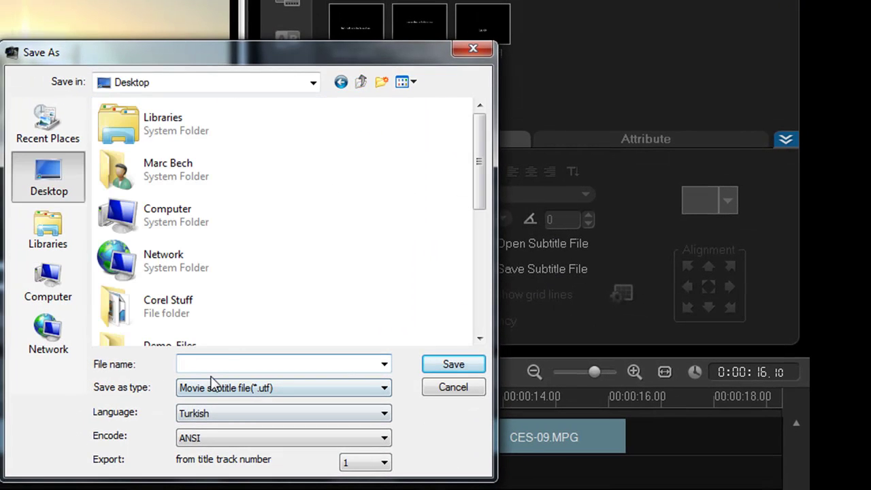
{"action": "type", "text": "demo_subtitles"}
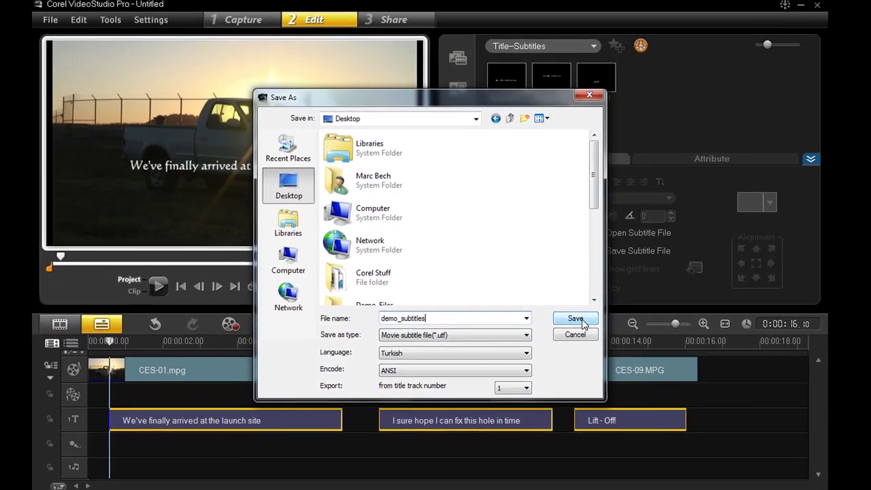
- Save demo_subtitles.utf to the Desktop, delete the three titles, and pick that file for import
{"action": "left_click", "coordinate": [454, 364]}
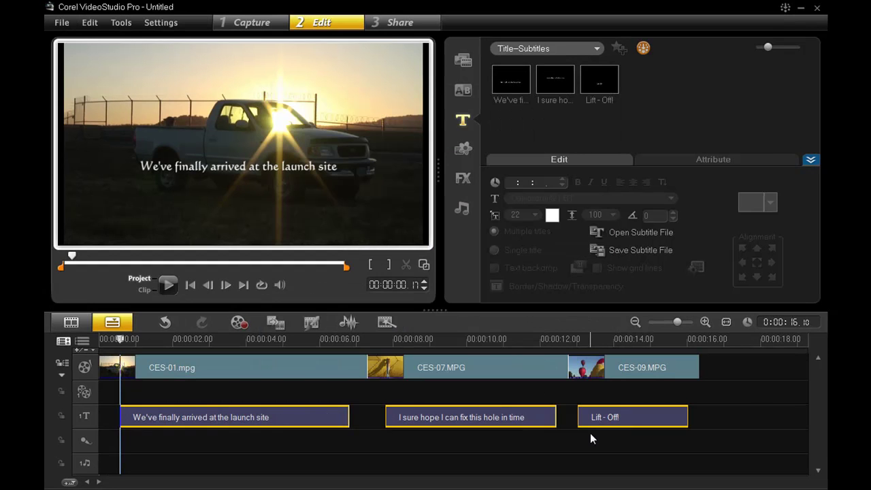
{"action": "key", "text": "Delete"}
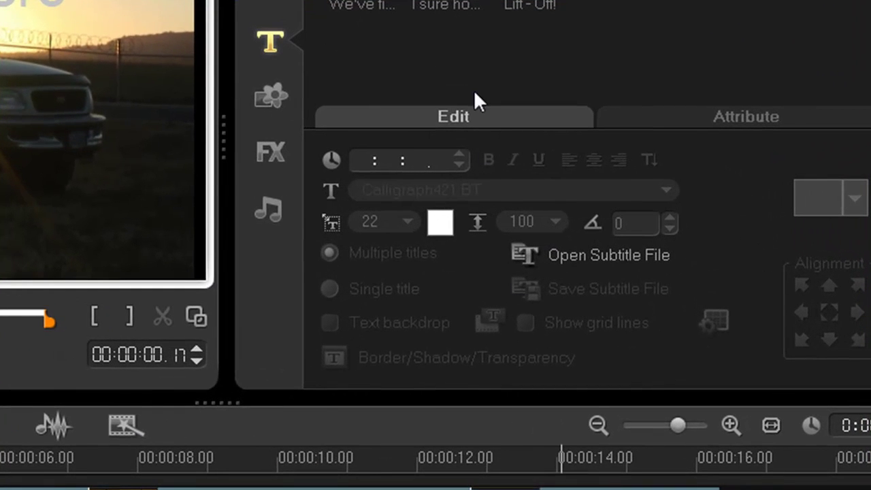
{"action": "left_click", "coordinate": [559, 258]}
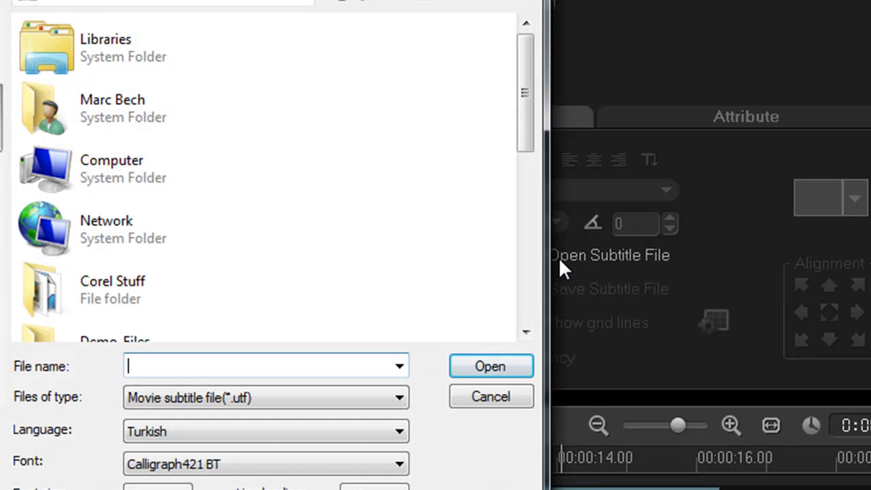
{"action": "left_click_drag", "start_coordinate": [525, 143], "coordinate": [515, 331]}
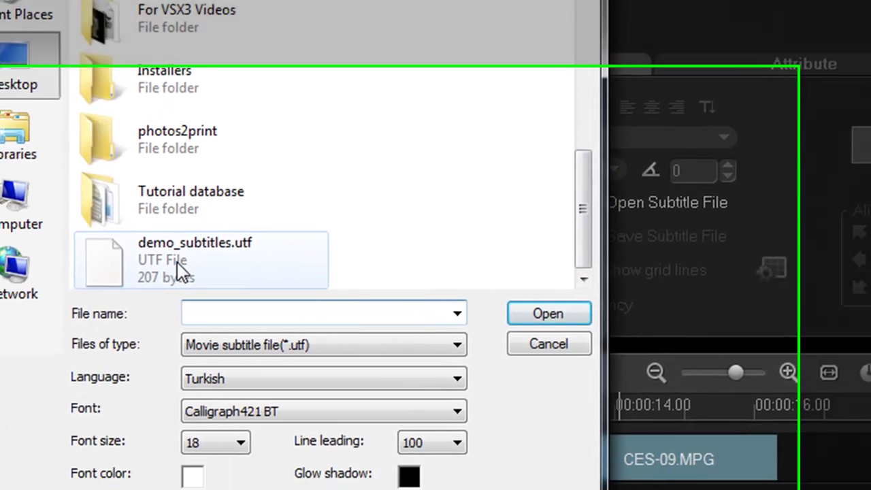
{"action": "left_click", "coordinate": [133, 320]}
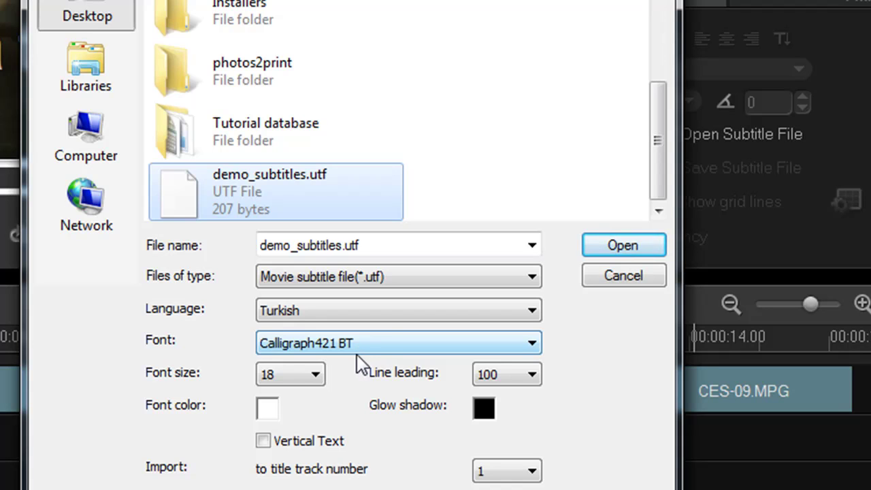
- Import demo_subtitles.utf using Times New Roman font at size 22
{"action": "left_click", "coordinate": [531, 343]}
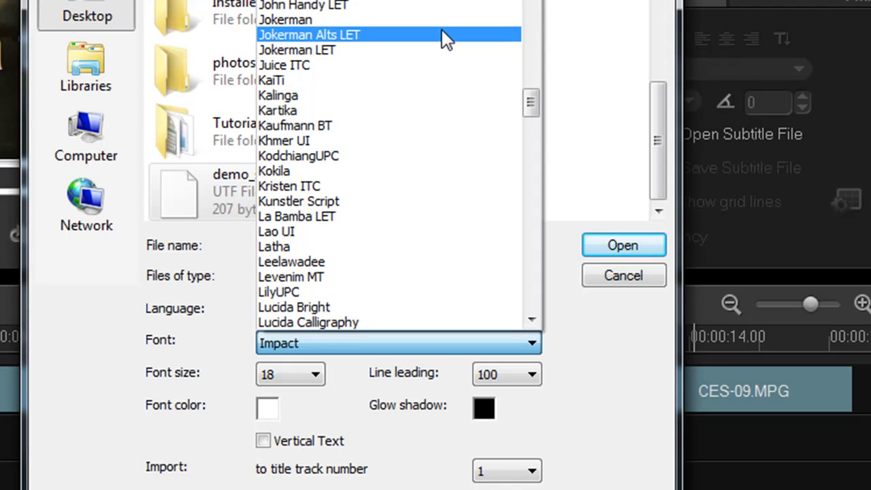
{"action": "left_click_drag", "start_coordinate": [533, 96], "coordinate": [532, 244]}
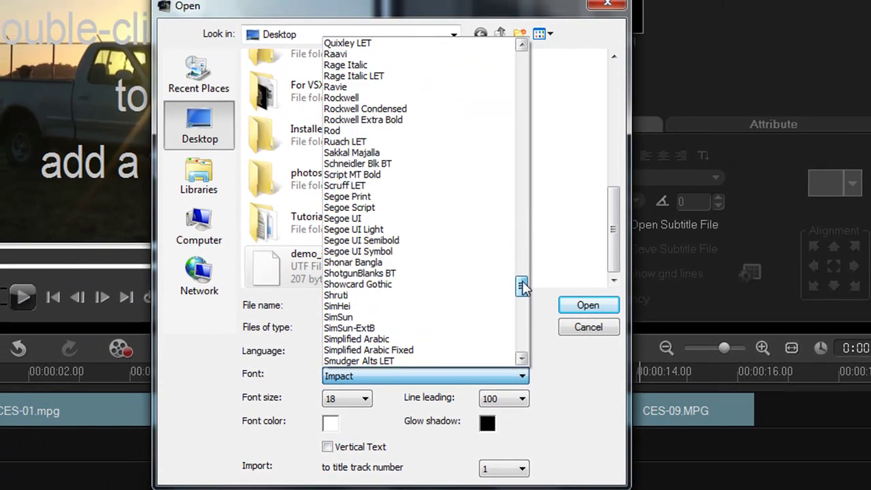
{"action": "left_click", "coordinate": [360, 295]}
{"action": "left_click", "coordinate": [362, 398]}
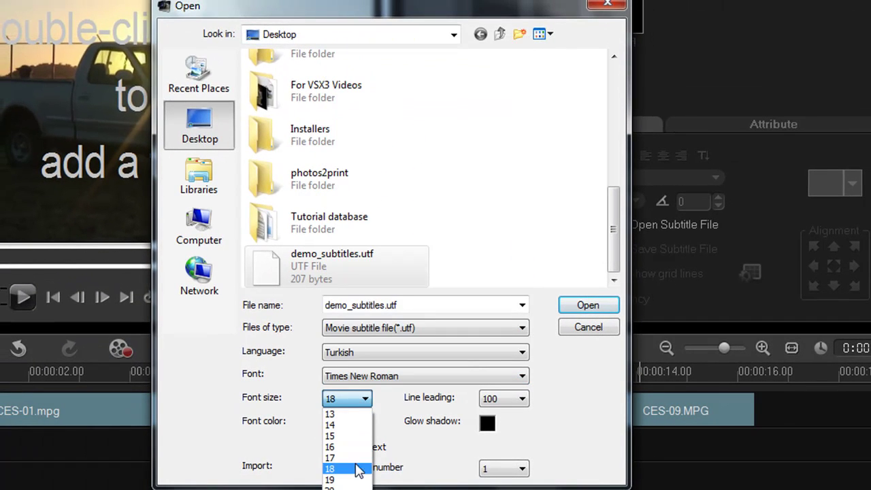
{"action": "left_click", "coordinate": [330, 489]}
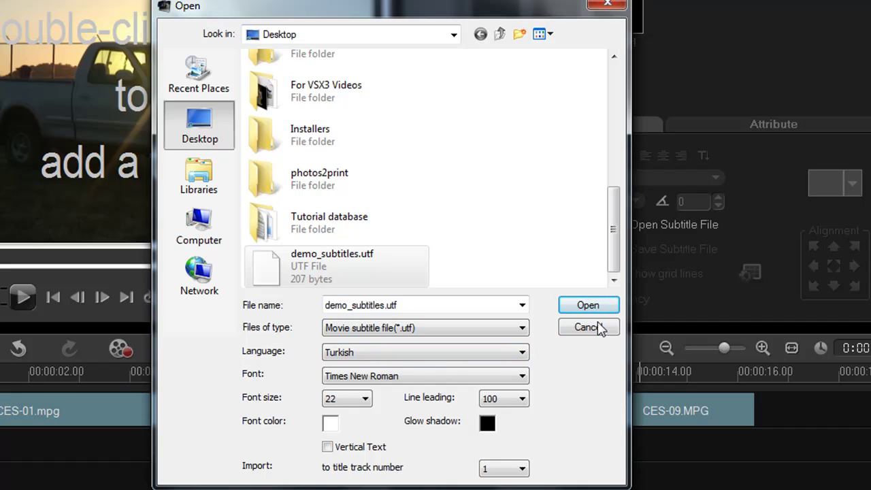
{"action": "left_click", "coordinate": [589, 307]}
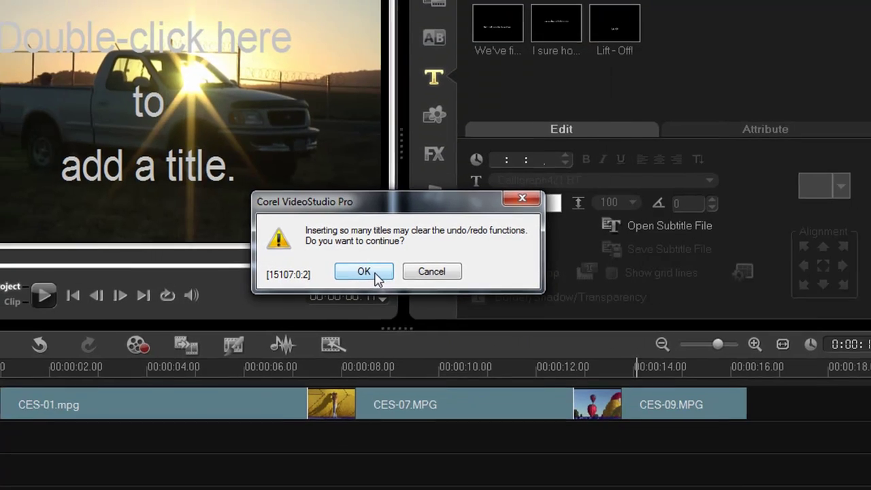
- Confirm inserting the imported subtitles, then play the project from the start to review them
{"action": "left_click", "coordinate": [373, 272]}
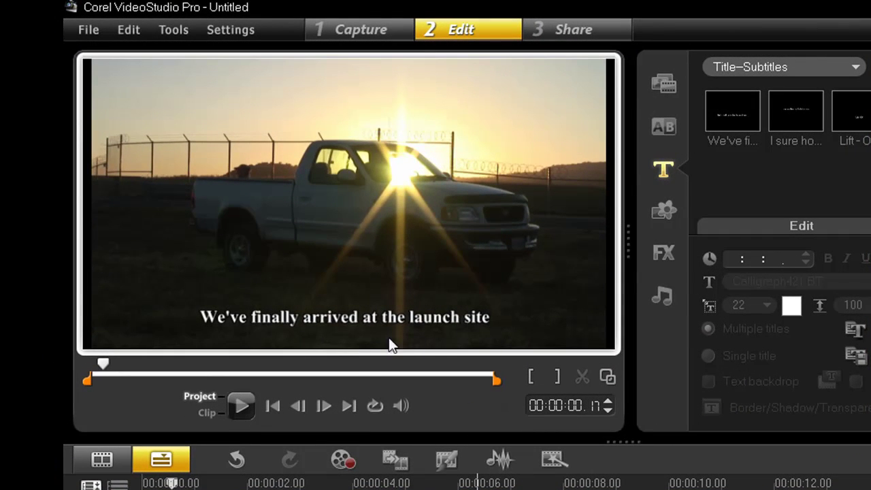
{"action": "left_click", "coordinate": [271, 406]}
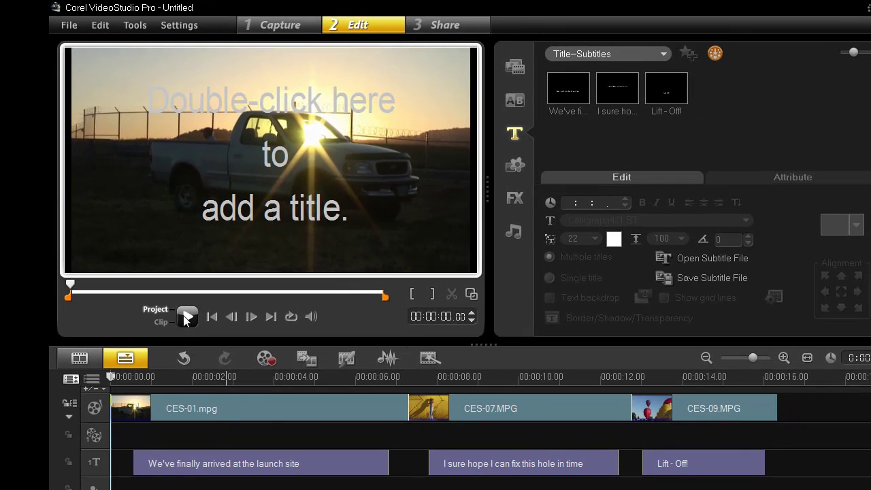
{"action": "left_click", "coordinate": [185, 317]}
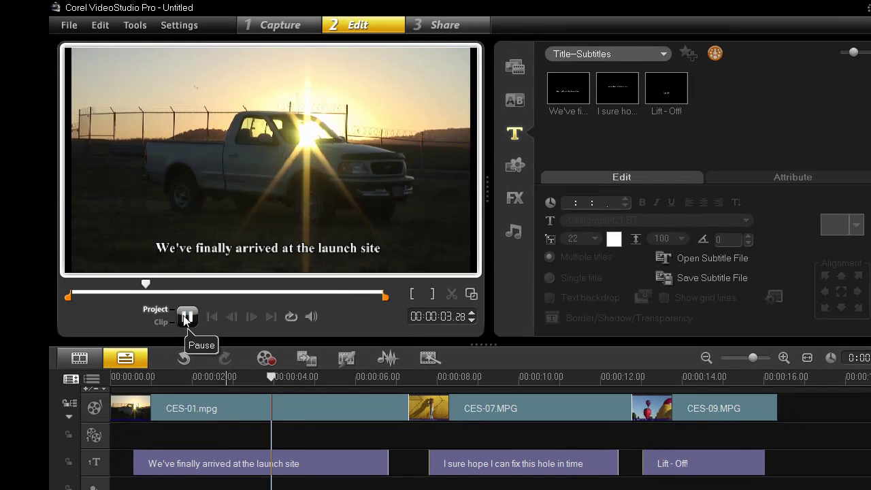